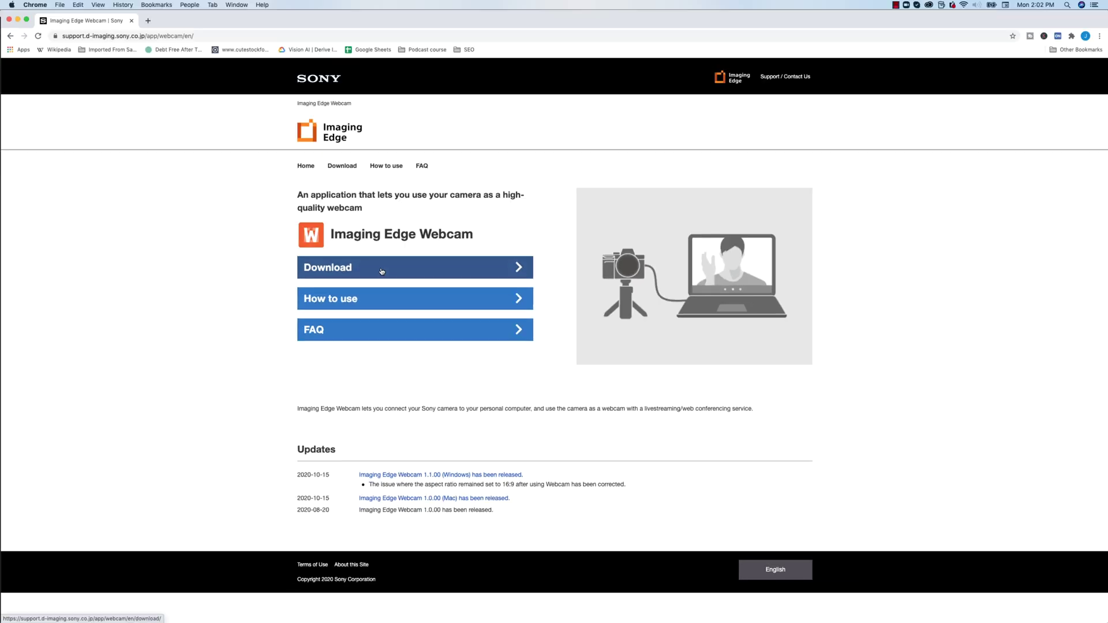
Step: Download the Mac installer of Imaging Edge Webcam for the ILCE-7M3 camera
{"action": "left_click", "coordinate": [381, 271]}
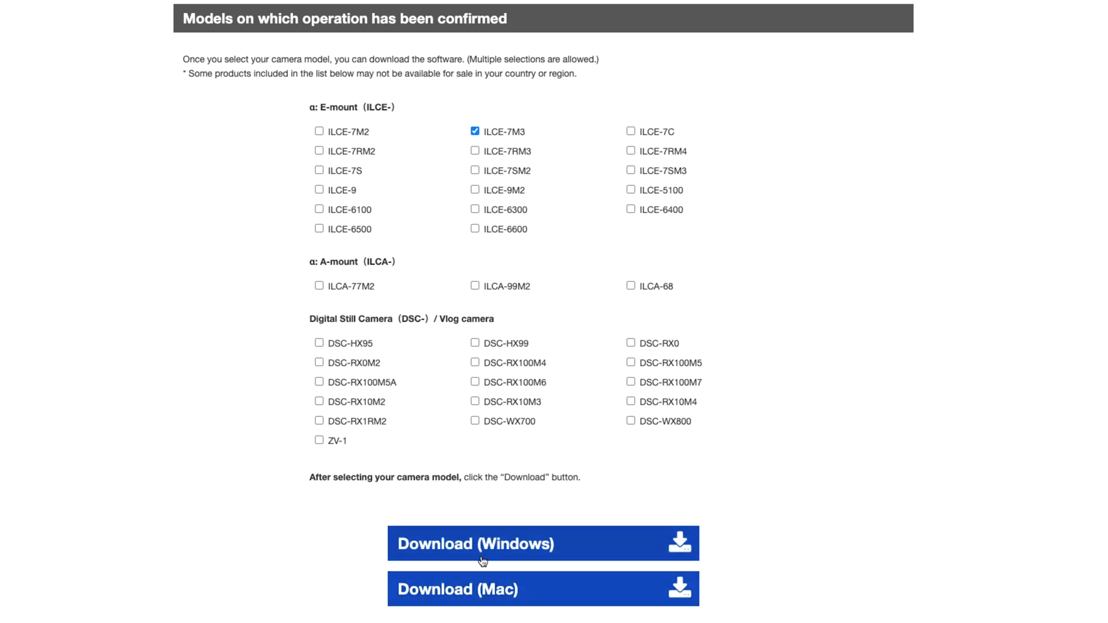
{"action": "left_click", "coordinate": [483, 594]}
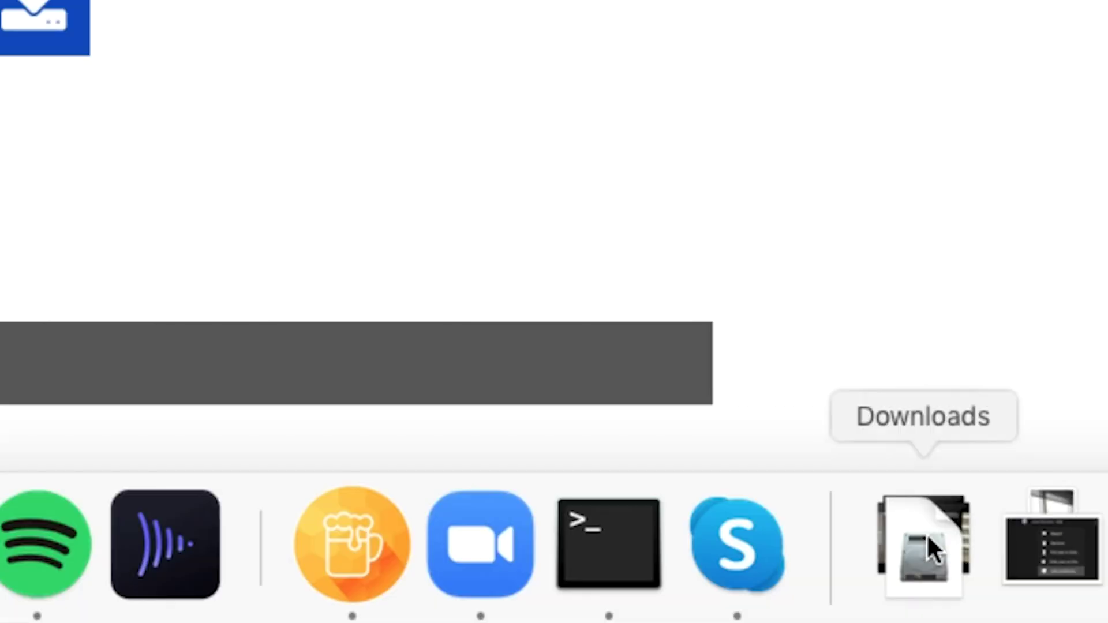
Step: Open the downloaded IEW100_2010a (1).dmg disk image and launch IEW_INST.pkg
{"action": "left_click", "coordinate": [930, 548]}
{"action": "left_click", "coordinate": [927, 424]}
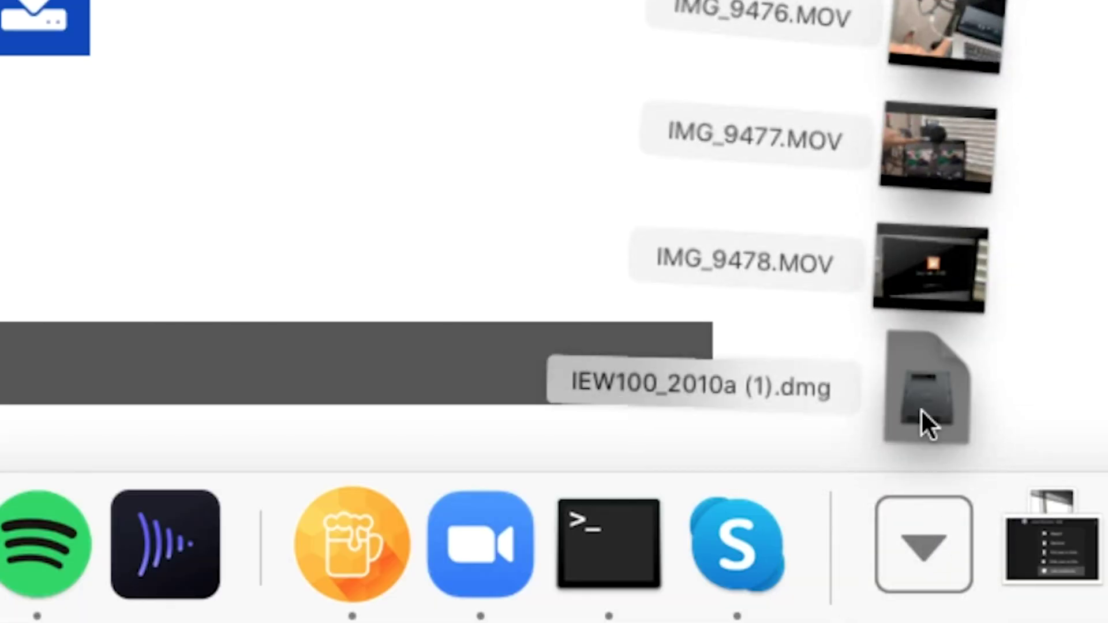
{"action": "double_click", "coordinate": [186, 154]}
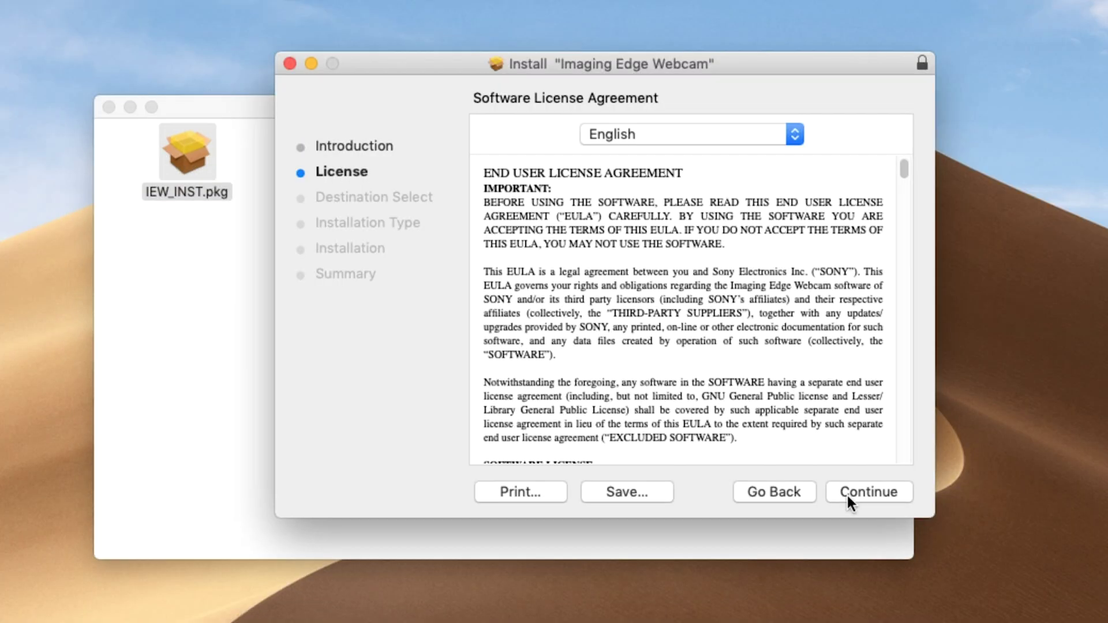
Step: Accept the licence agreement and run the standard installation despite the required restart
{"action": "left_click", "coordinate": [846, 492]}
{"action": "left_click", "coordinate": [823, 234]}
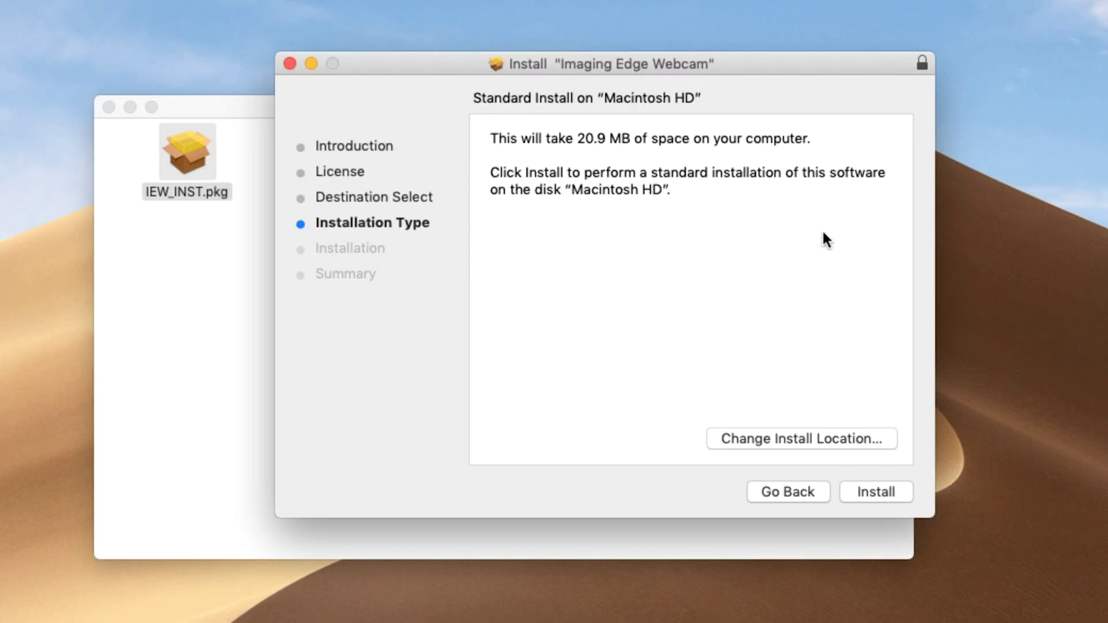
{"action": "left_click", "coordinate": [860, 488]}
{"action": "left_click", "coordinate": [757, 181]}
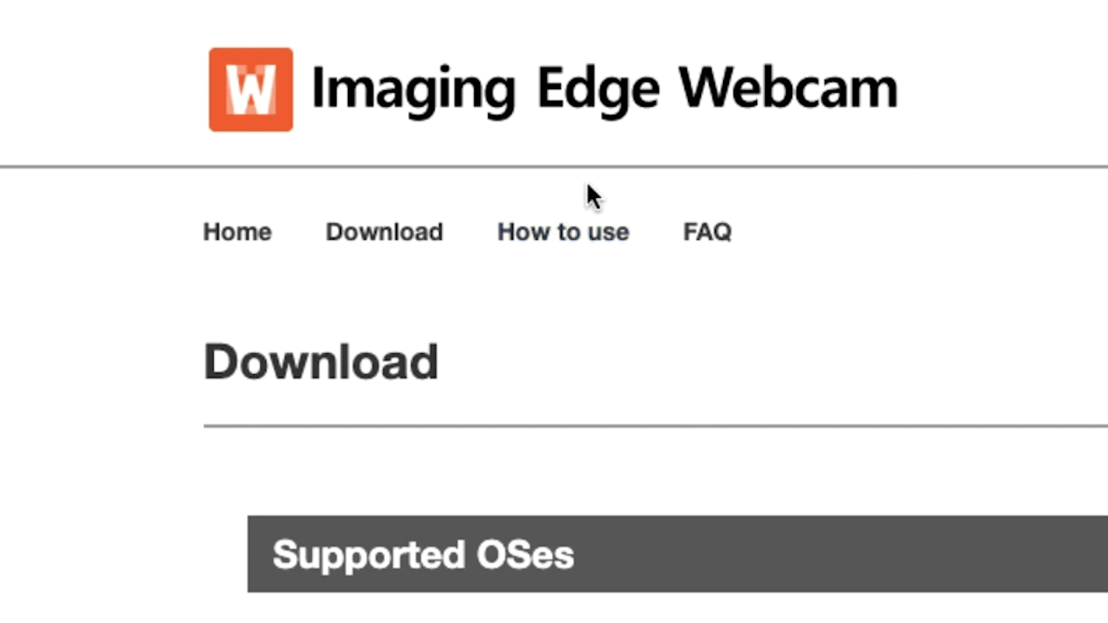
Step: Go to the How to use page of the Imaging Edge Webcam site
{"action": "left_click", "coordinate": [573, 241]}
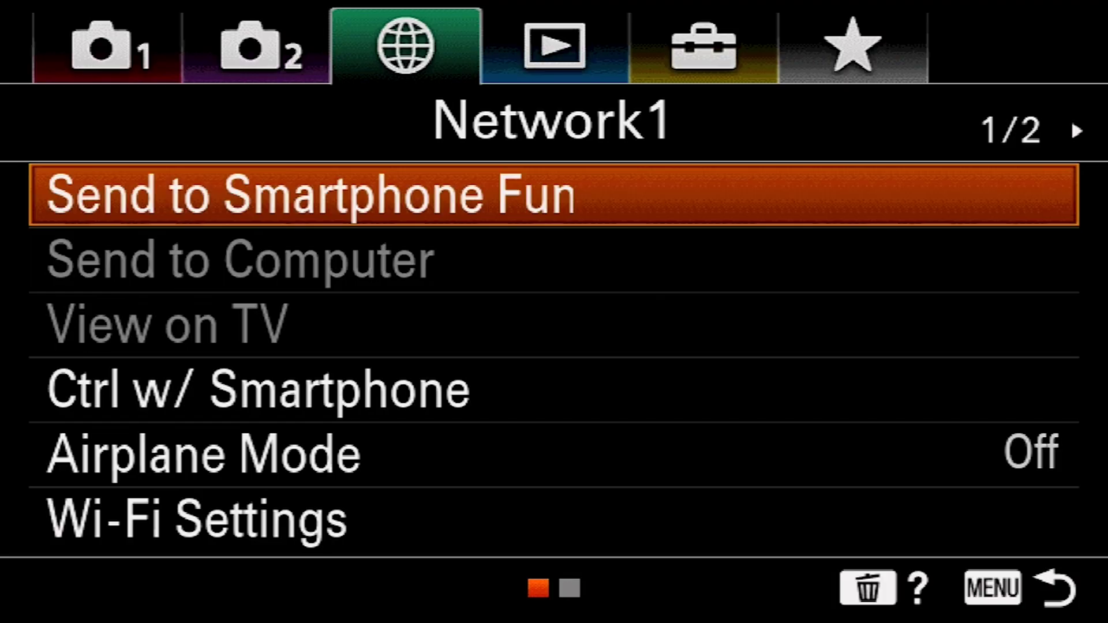
Step: Confirm Ctrl w/ Smartphone is Off, keep USB Connection at PC Remote, and set USB Power Supply On
{"action": "key", "text": "Down"}
{"action": "key", "text": "Down"}
{"action": "key", "text": "Down"}
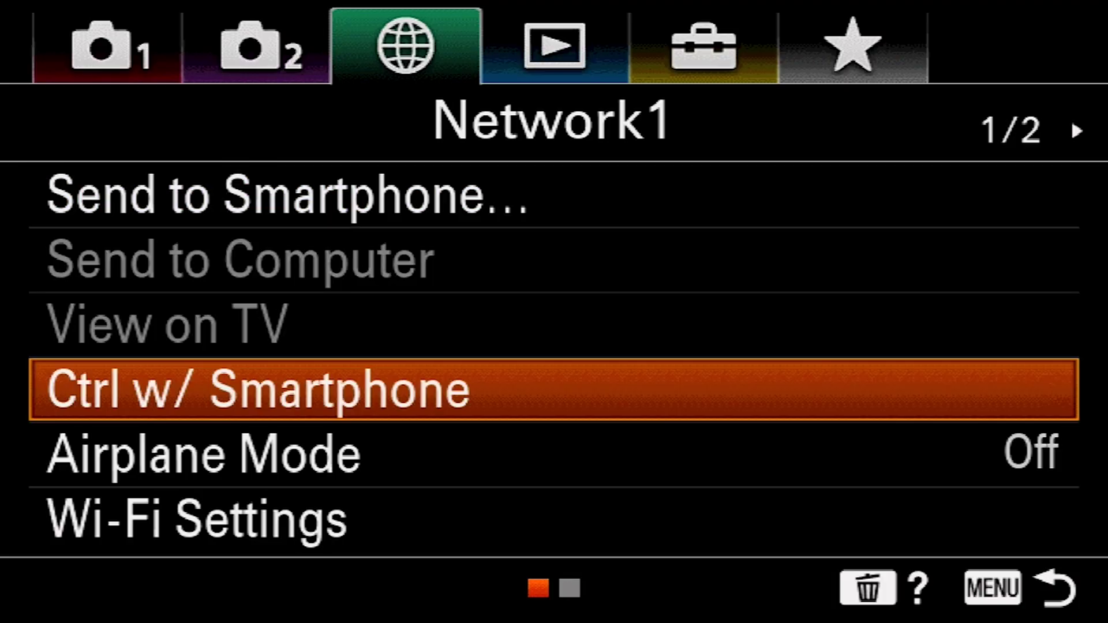
{"action": "key", "text": "Return"}
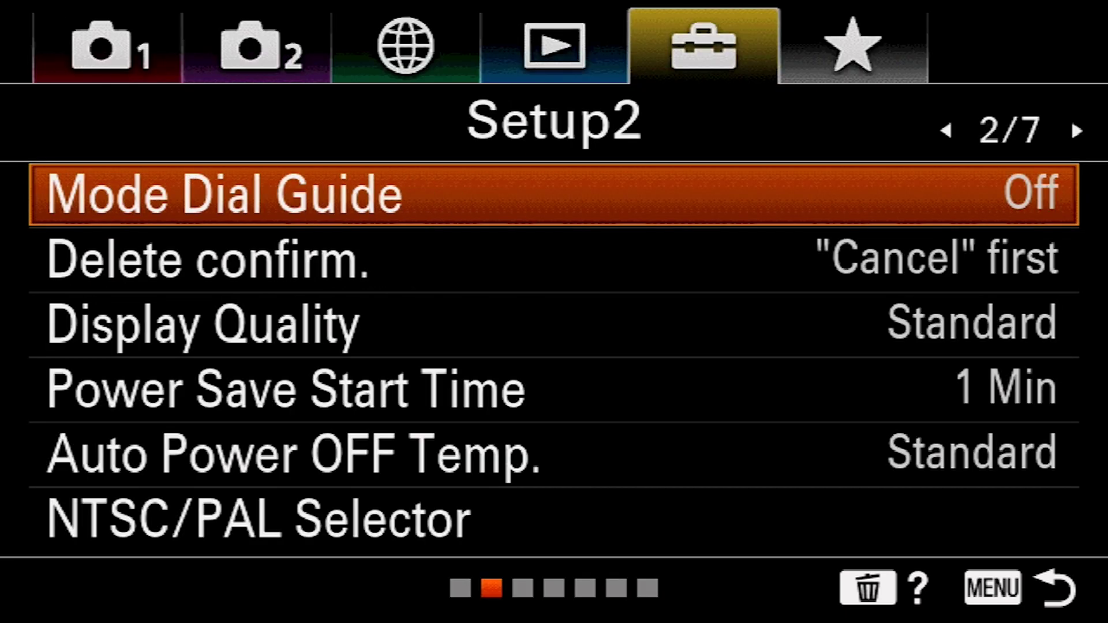
{"action": "key", "text": "Right"}
{"action": "key", "text": "Right"}
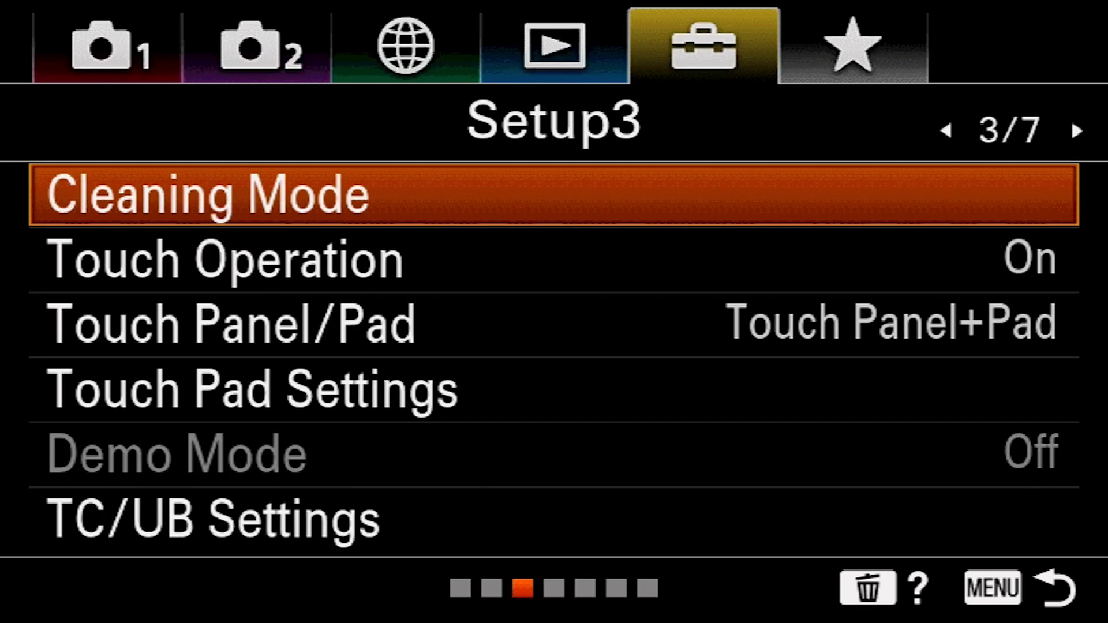
{"action": "key", "text": "Down"}
{"action": "key", "text": "Down"}
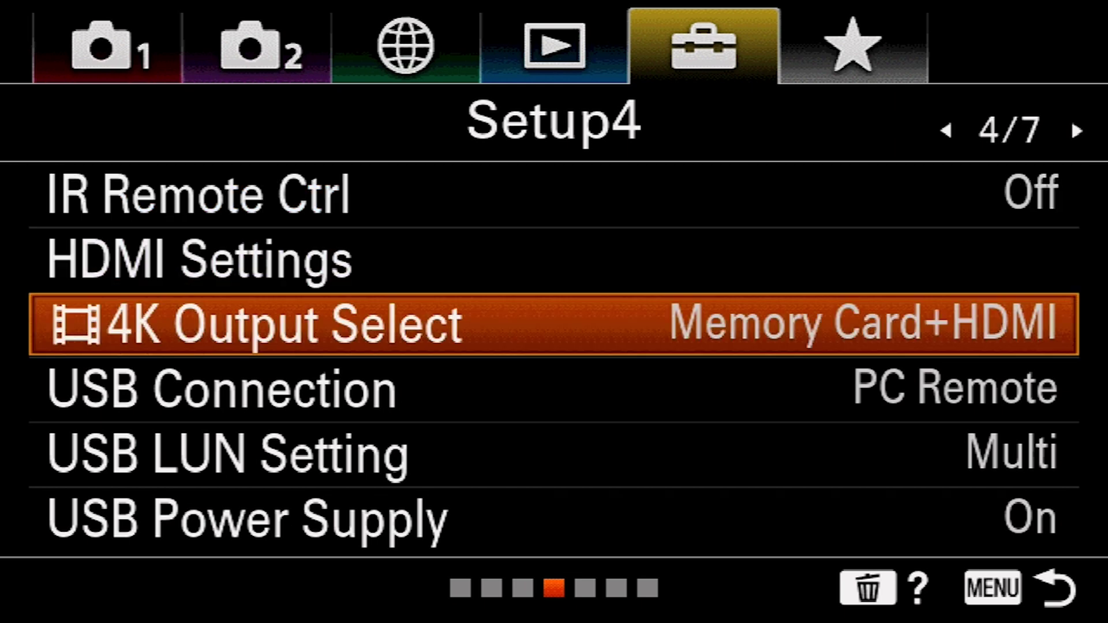
{"action": "key", "text": "Down"}
{"action": "key", "text": "Return"}
{"action": "key", "text": "Return"}
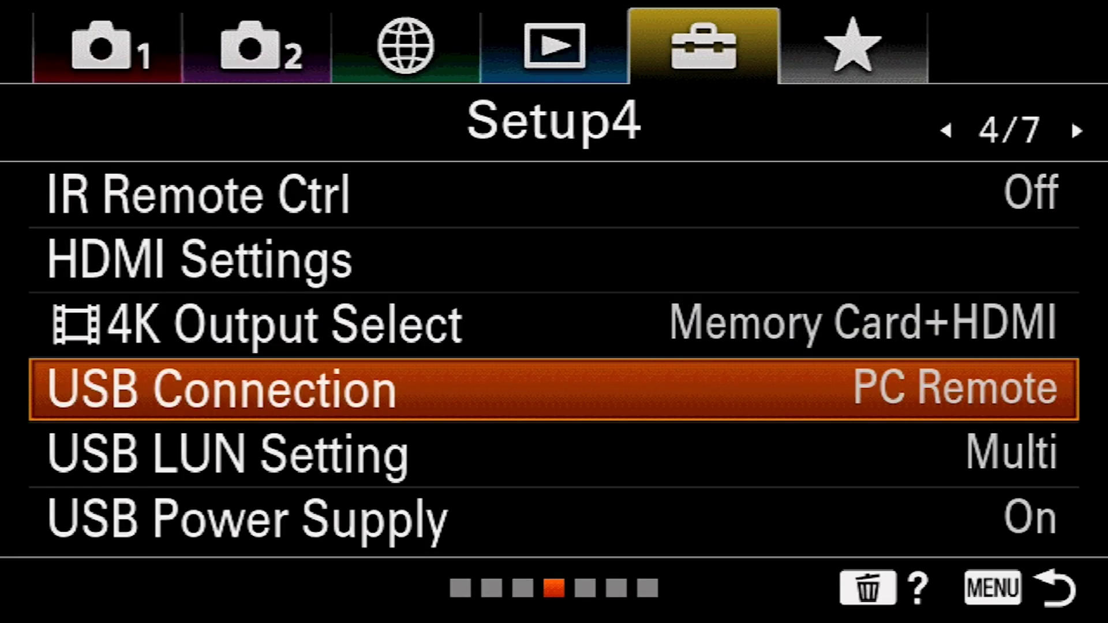
{"action": "key", "text": "Down"}
{"action": "key", "text": "Down"}
{"action": "key", "text": "Return"}
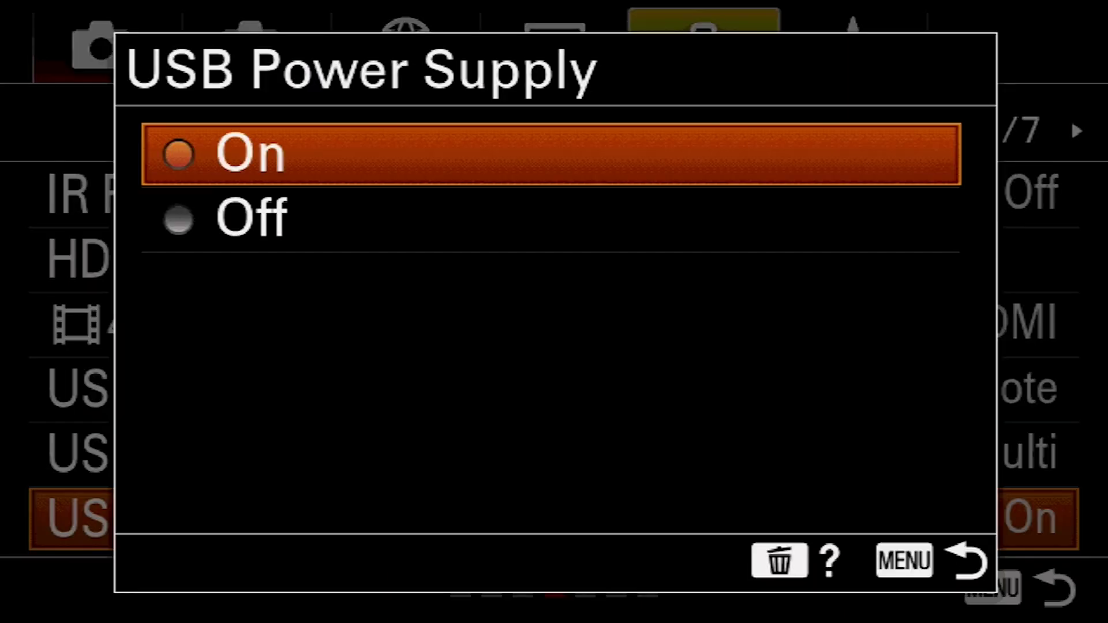
{"action": "key", "text": "Return"}
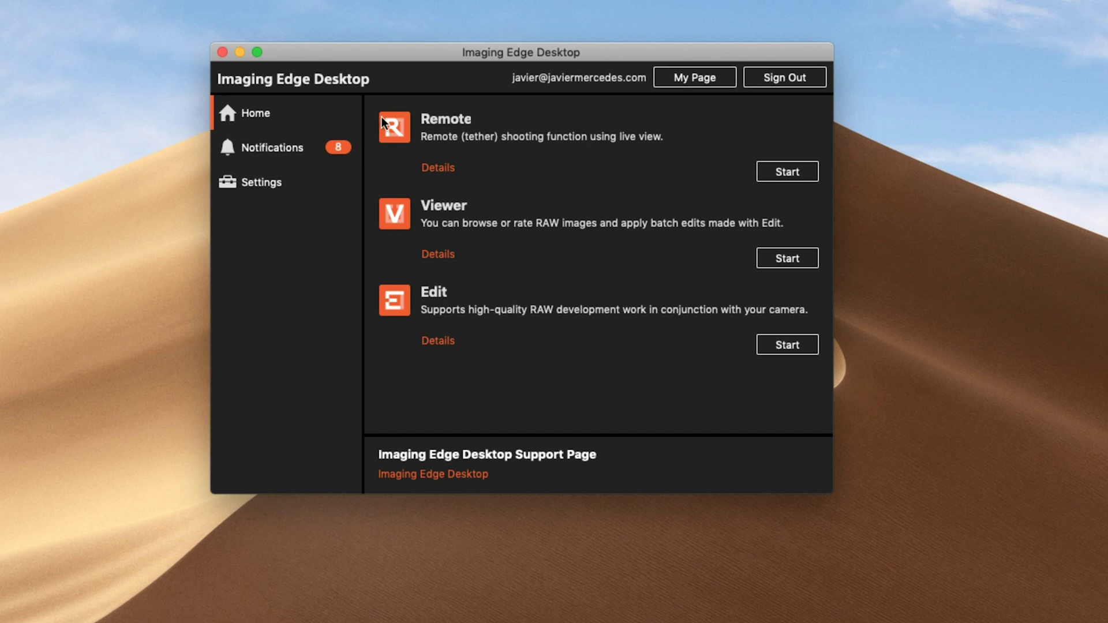
Step: Move the Imaging Edge Desktop home window to a new spot on the desktop
{"action": "left_click_drag", "start_coordinate": [546, 53], "coordinate": [458, 141]}
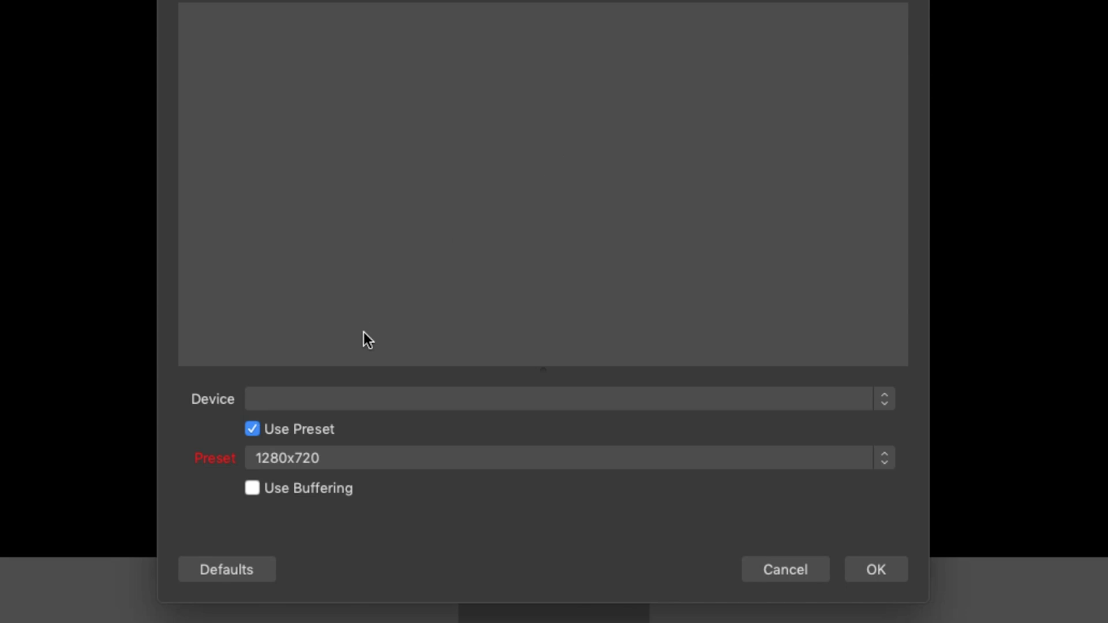
Step: Choose Sony Camera (Imaging Edge) as the camera in OBS Video Capture Device, Skype, and Hangouts
{"action": "left_click", "coordinate": [292, 401]}
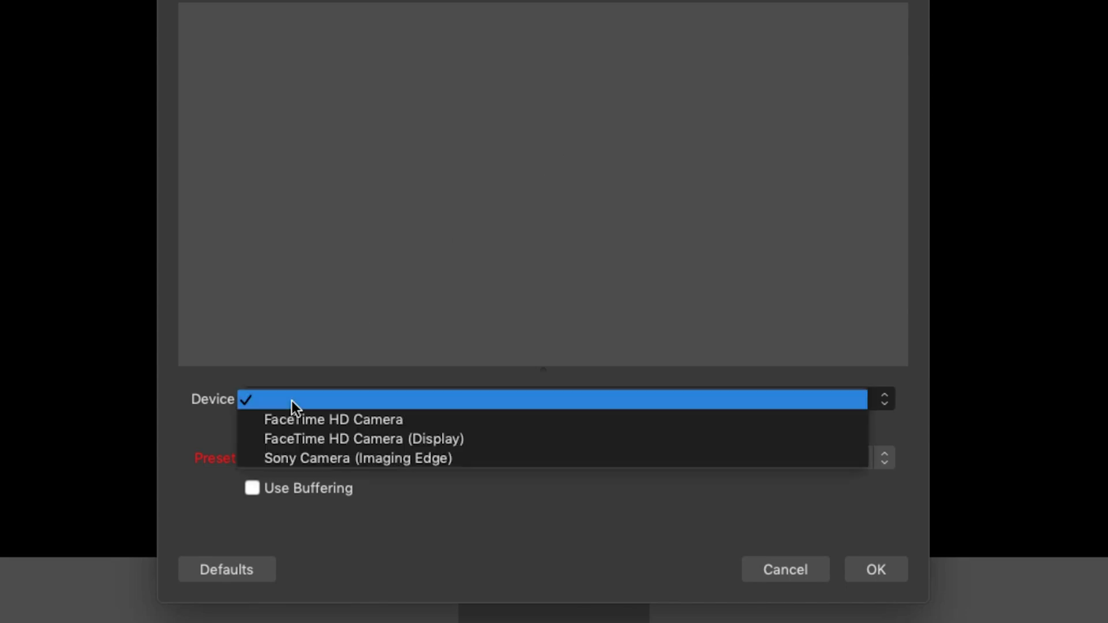
{"action": "left_click", "coordinate": [341, 457]}
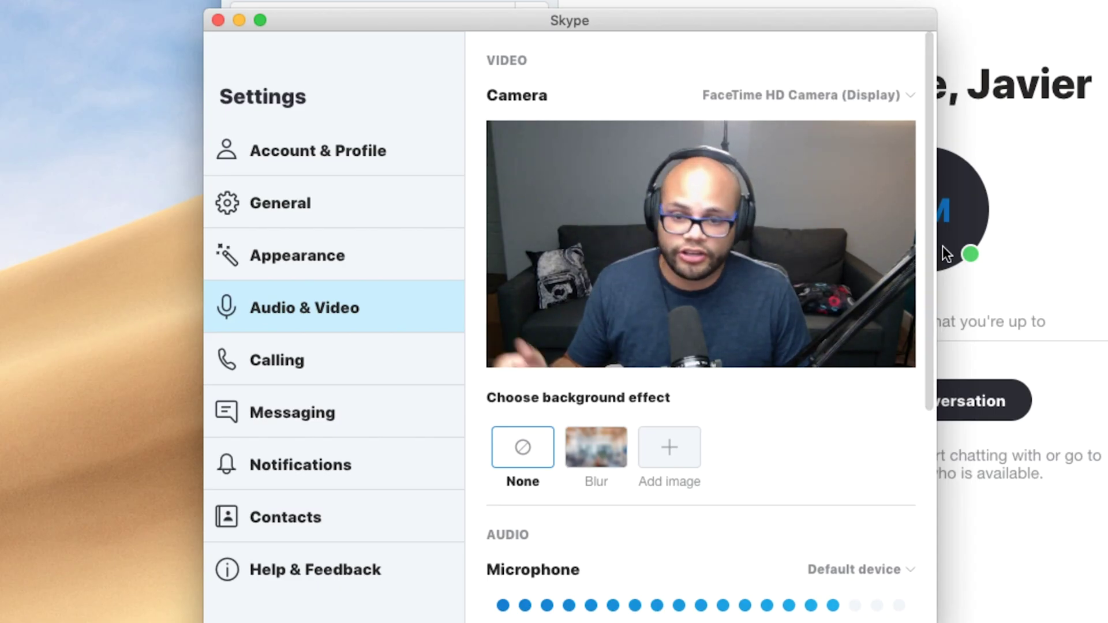
{"action": "left_click", "coordinate": [808, 92]}
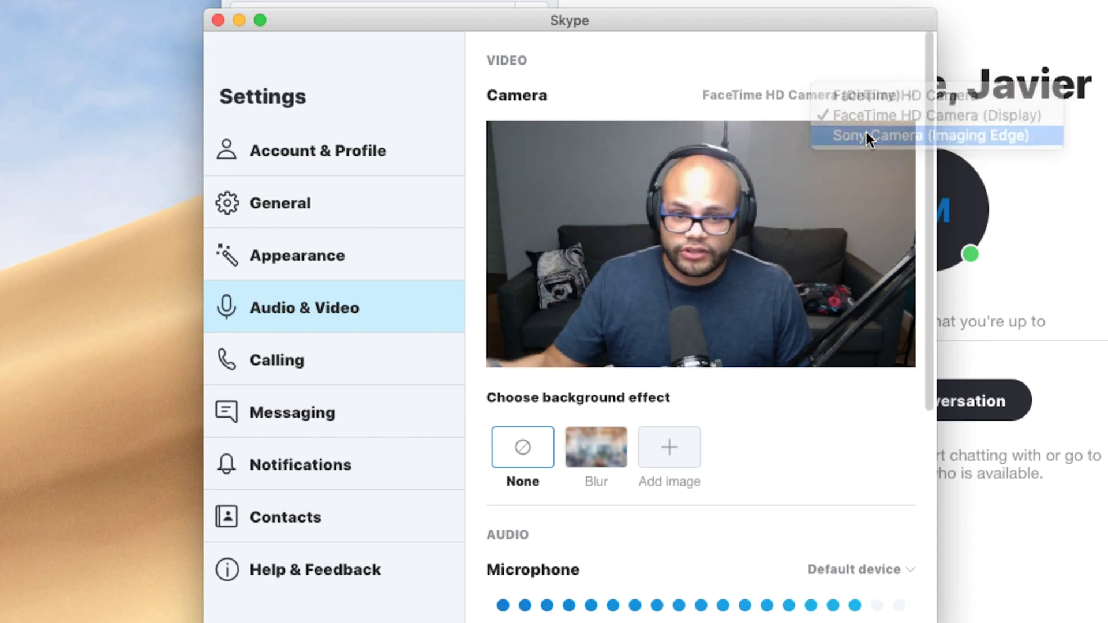
{"action": "left_click", "coordinate": [867, 131]}
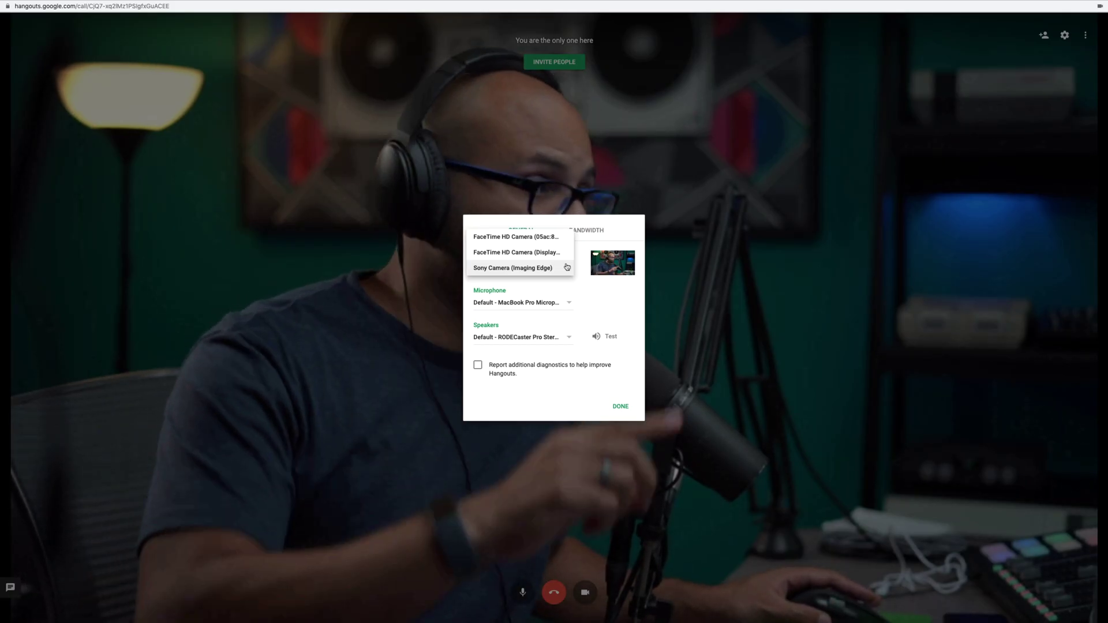
{"action": "left_click", "coordinate": [567, 267]}
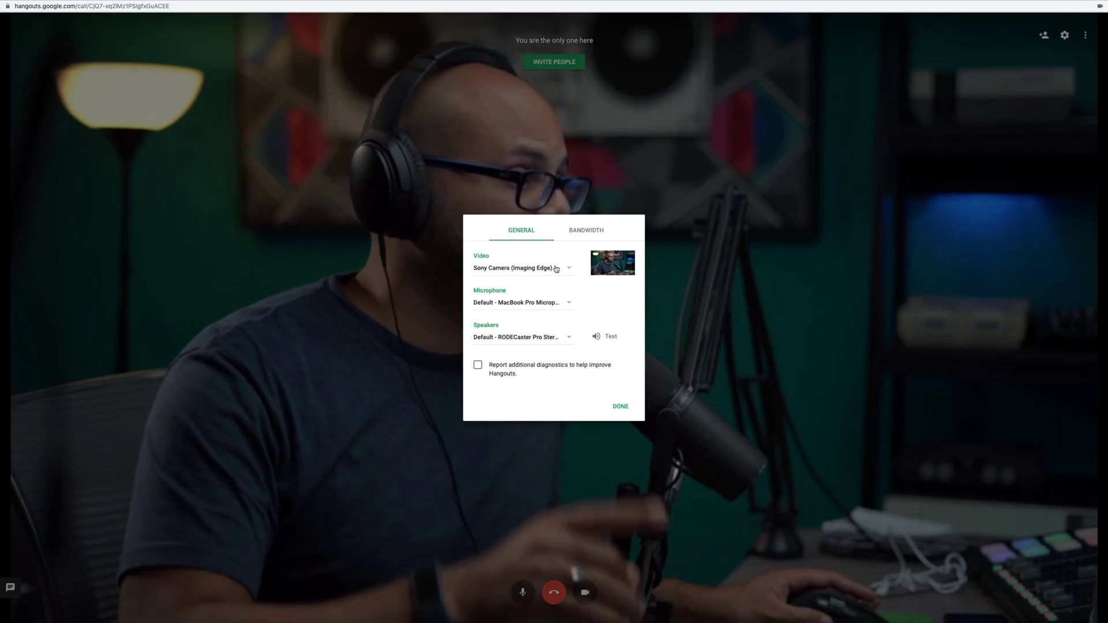
{"action": "left_click", "coordinate": [617, 407]}
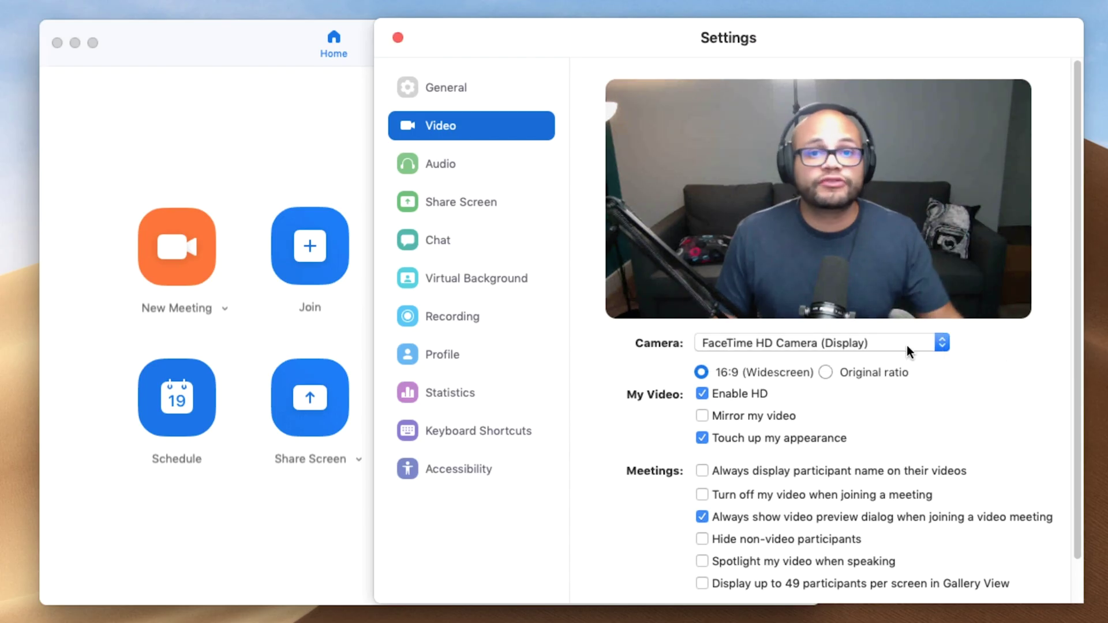
{"action": "left_click", "coordinate": [846, 346]}
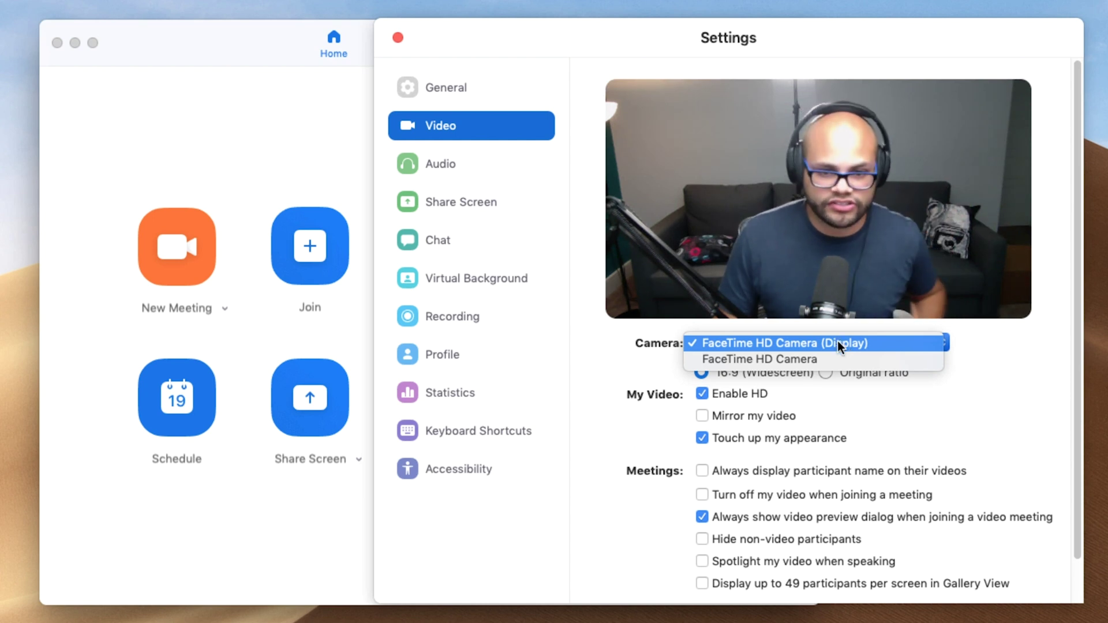
{"action": "left_click", "coordinate": [612, 330]}
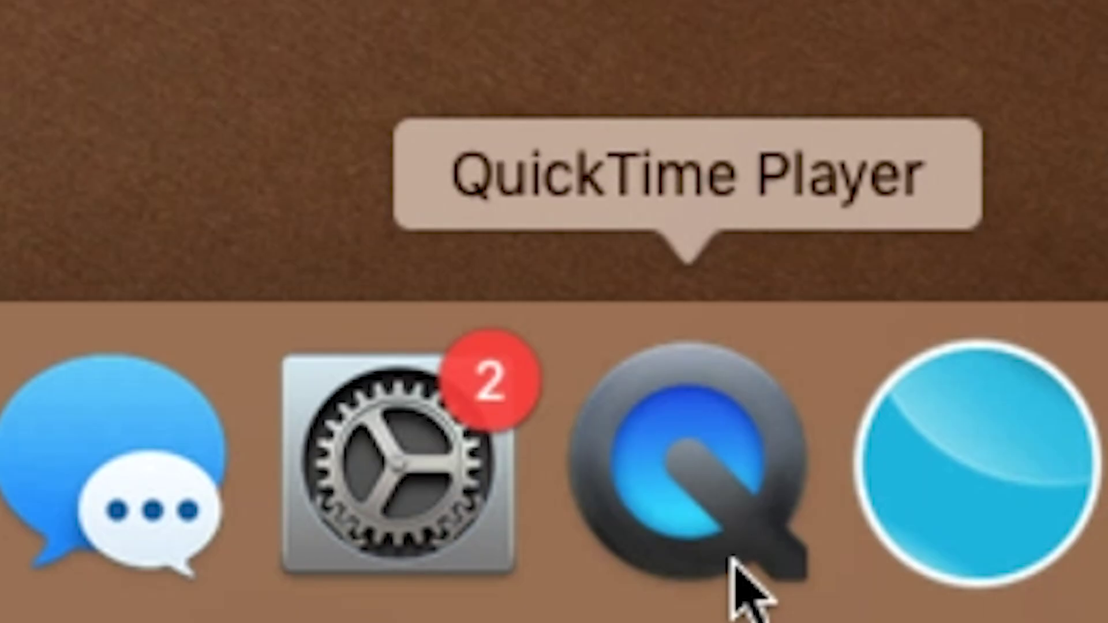
{"action": "left_click", "coordinate": [731, 557]}
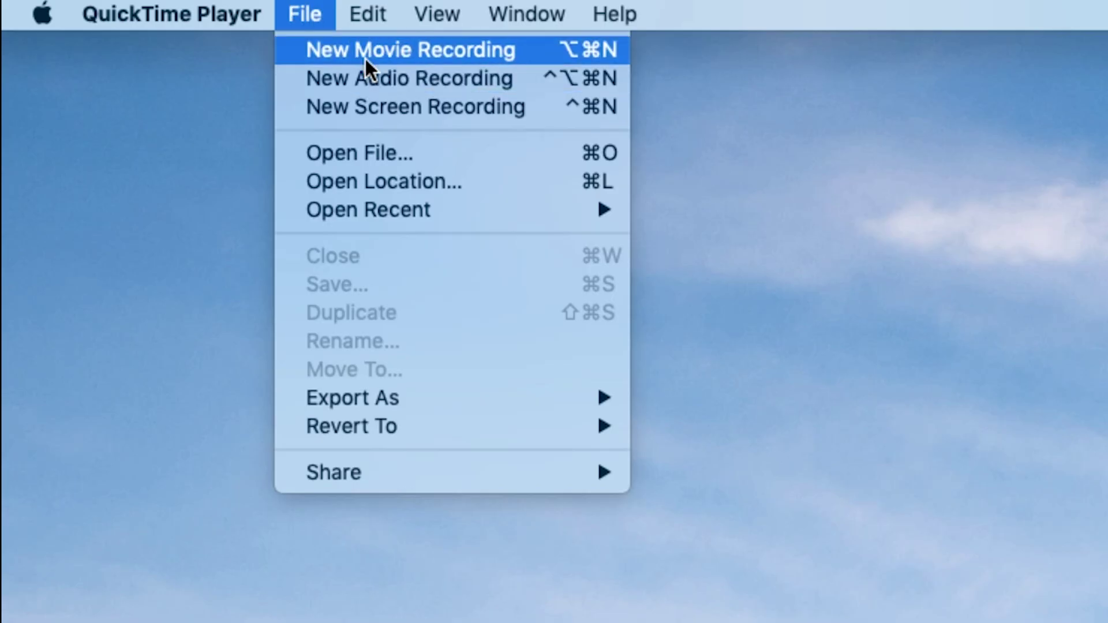
Step: Record a new QuickTime movie from Sony Camera (Imaging Edge) at Maximum quality, then reselect a live camera
{"action": "left_click", "coordinate": [365, 55]}
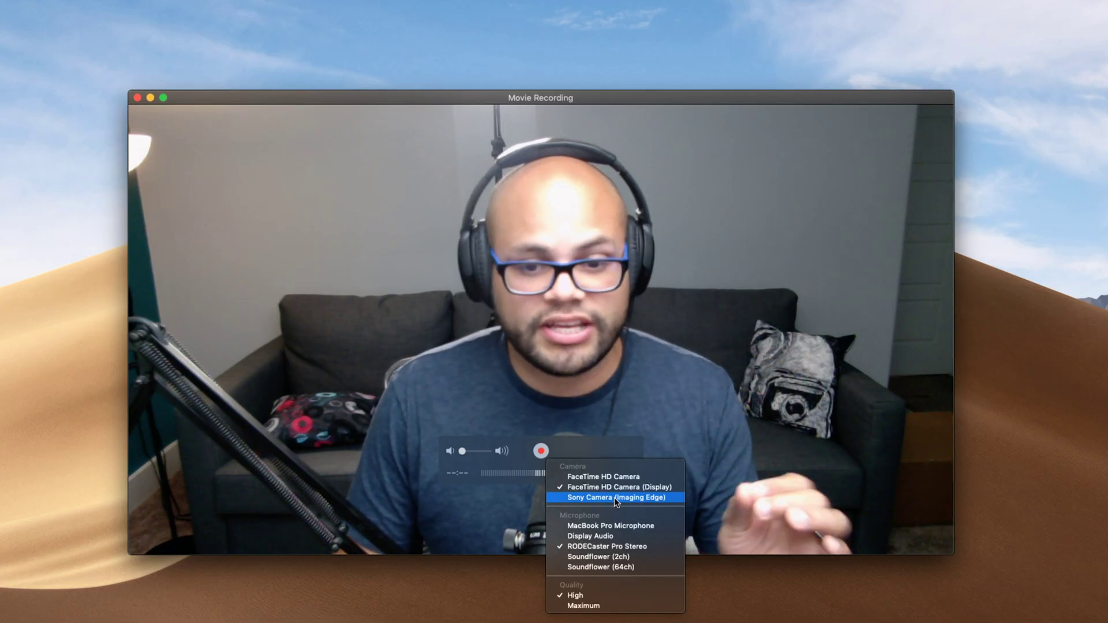
{"action": "left_click", "coordinate": [614, 497]}
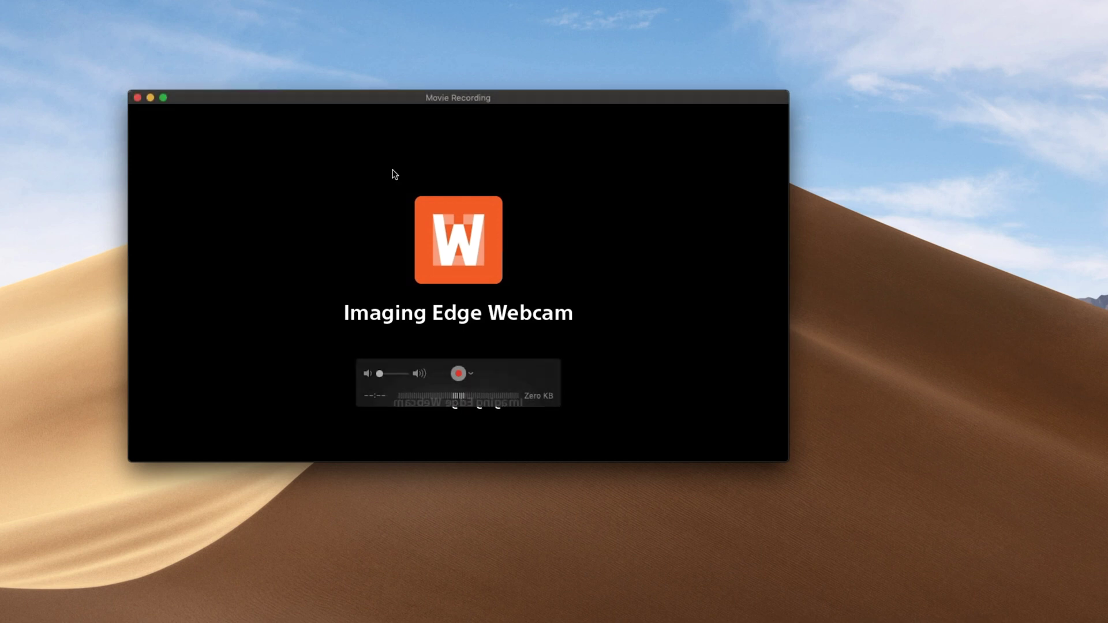
{"action": "left_click", "coordinate": [472, 375]}
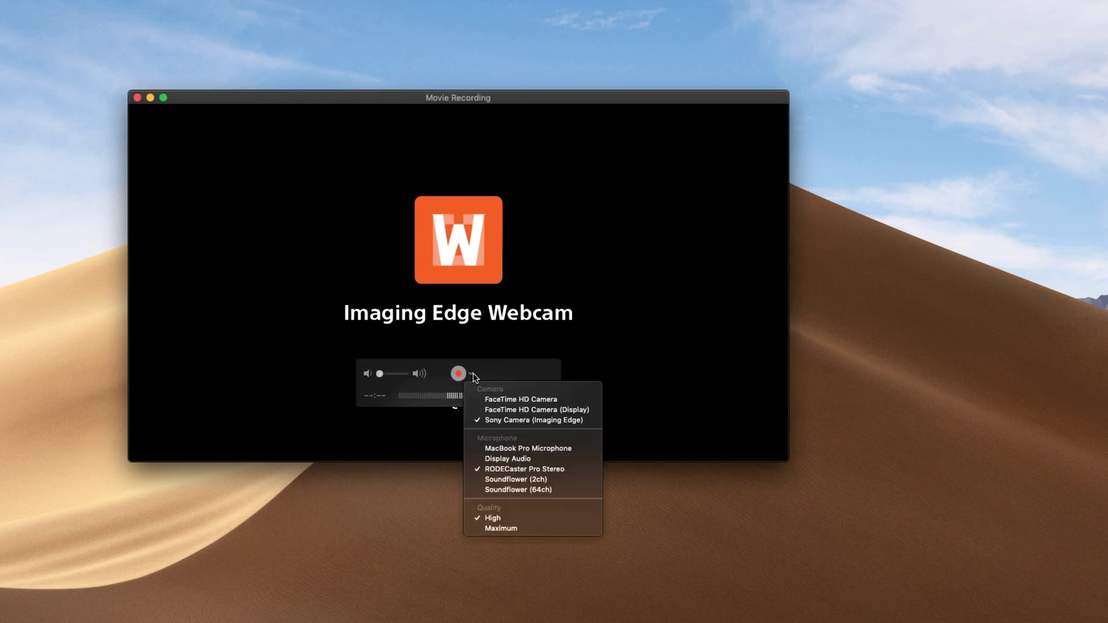
{"action": "left_click", "coordinate": [508, 530]}
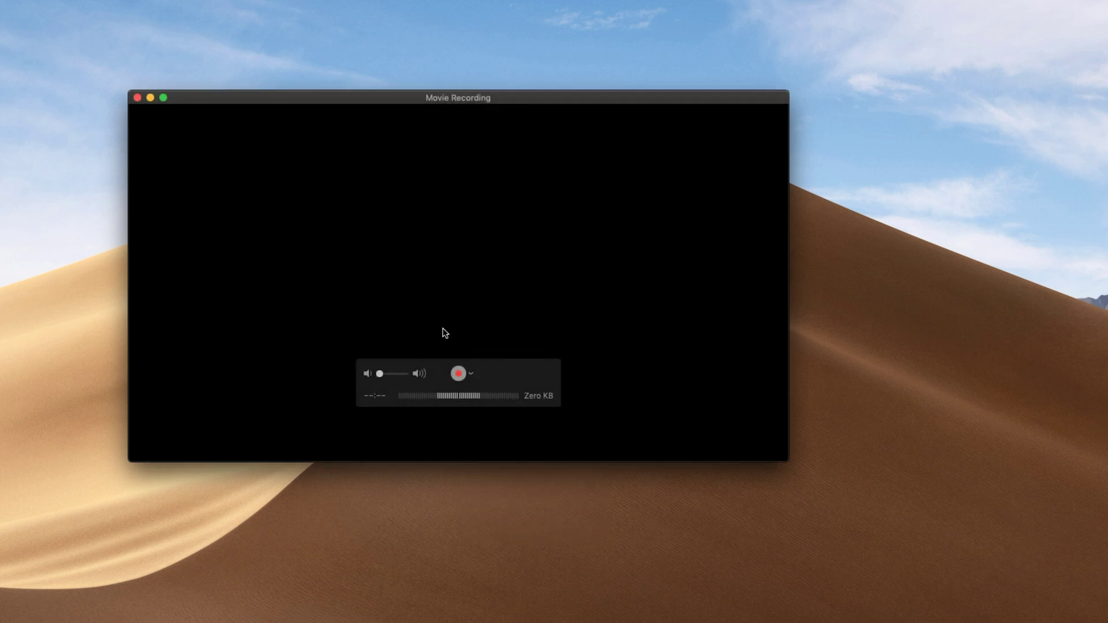
{"action": "left_click", "coordinate": [470, 373]}
{"action": "left_click", "coordinate": [496, 396]}
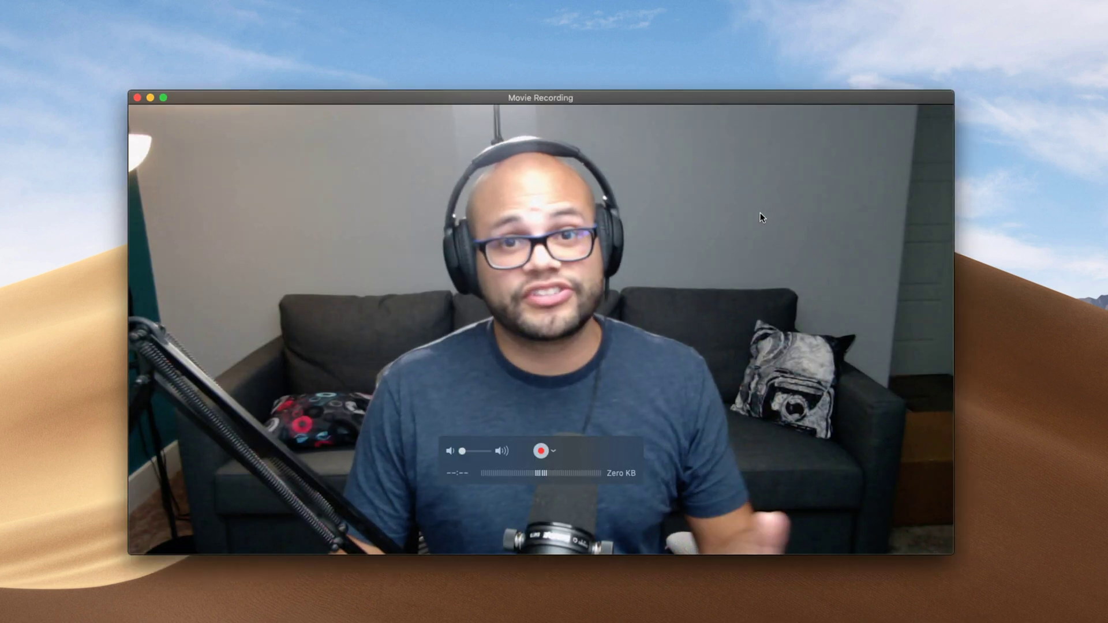